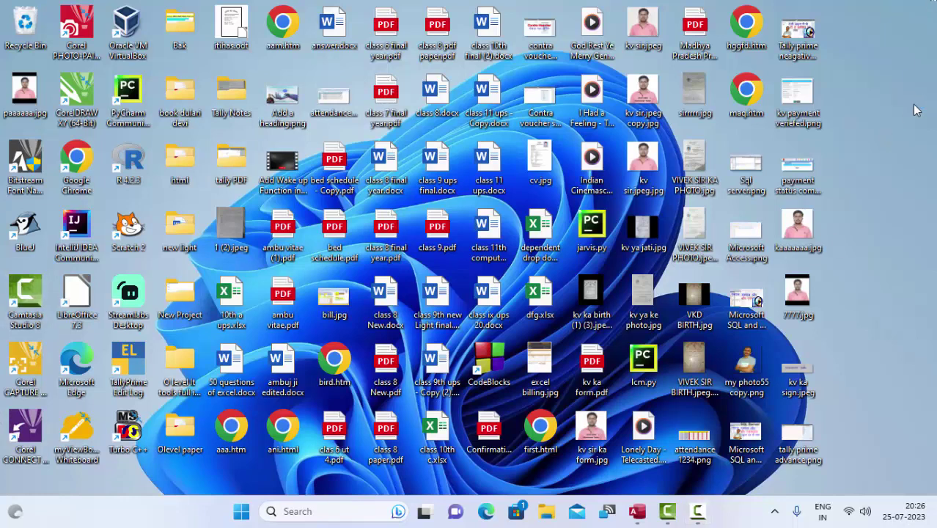
Refresh the desktop and bring the Access database window back up.
right_click(921, 106)
click(861, 161)
click(643, 513)
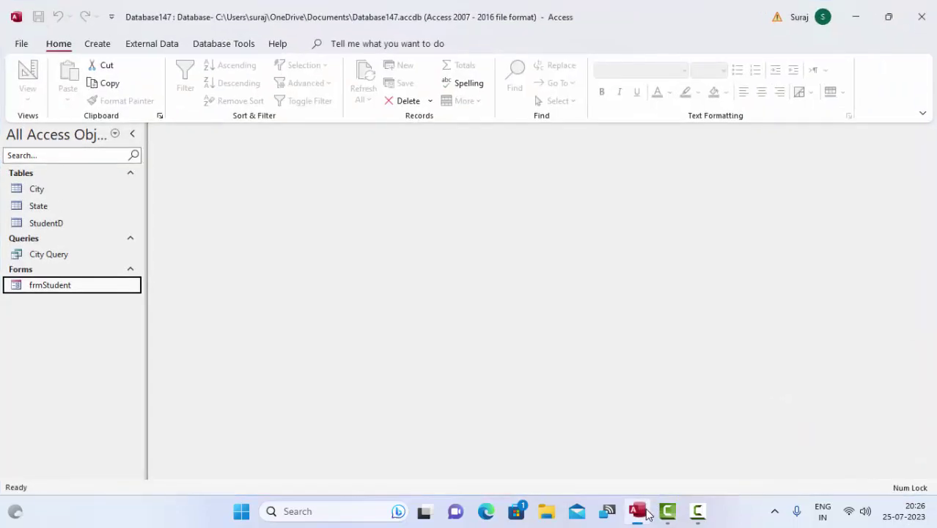
Open frmStudent, move from record 1 to record 2, and close the form.
double_click(106, 289)
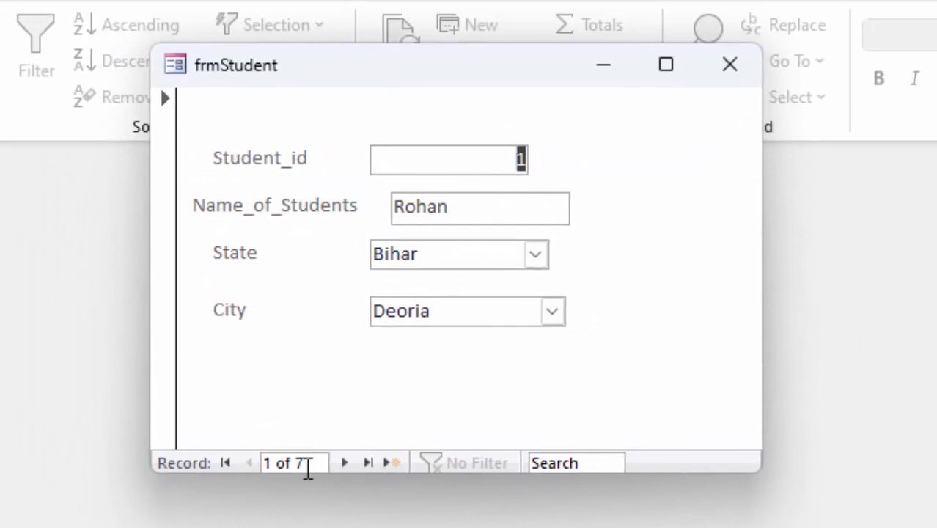
click(345, 464)
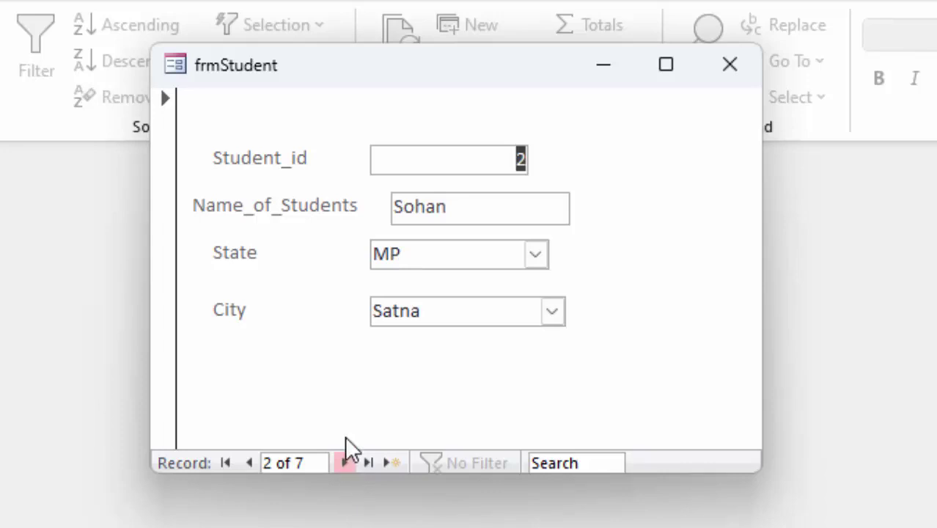
click(732, 73)
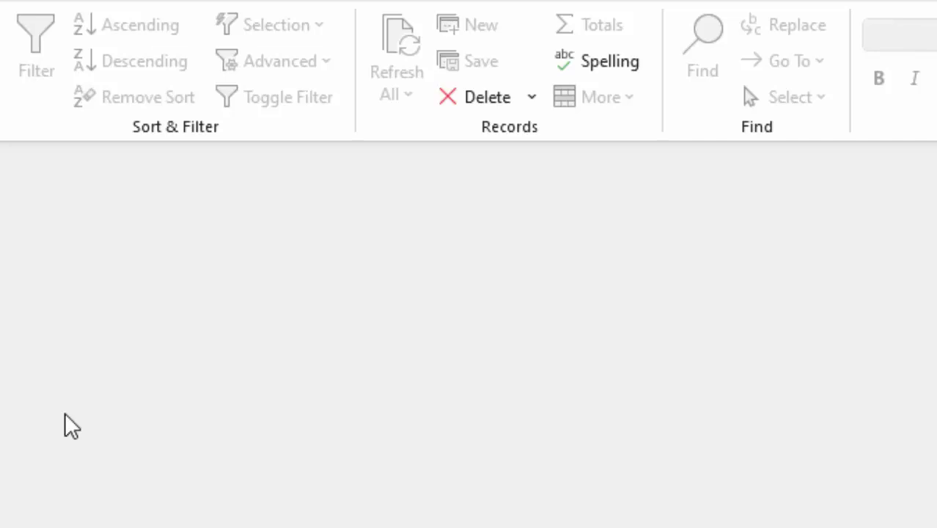
Start a new query design and add the StudentD table.
click(197, 88)
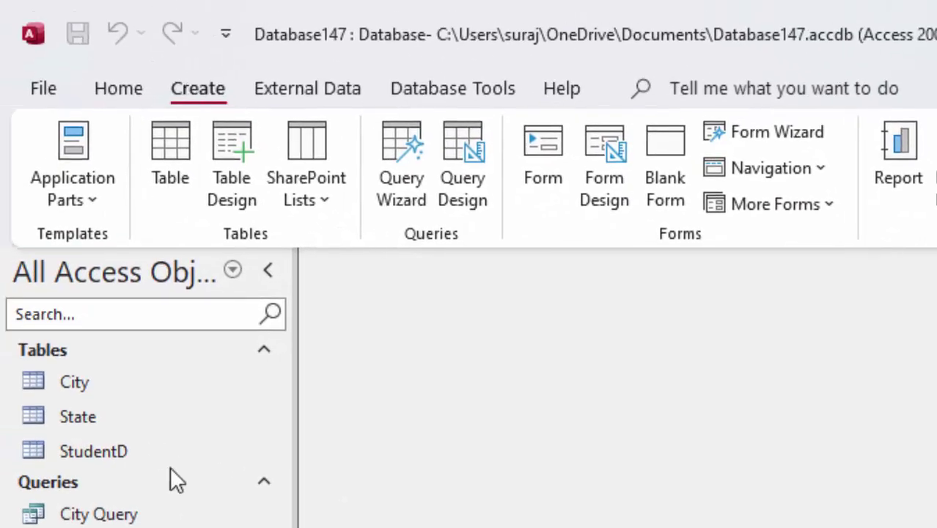
click(464, 163)
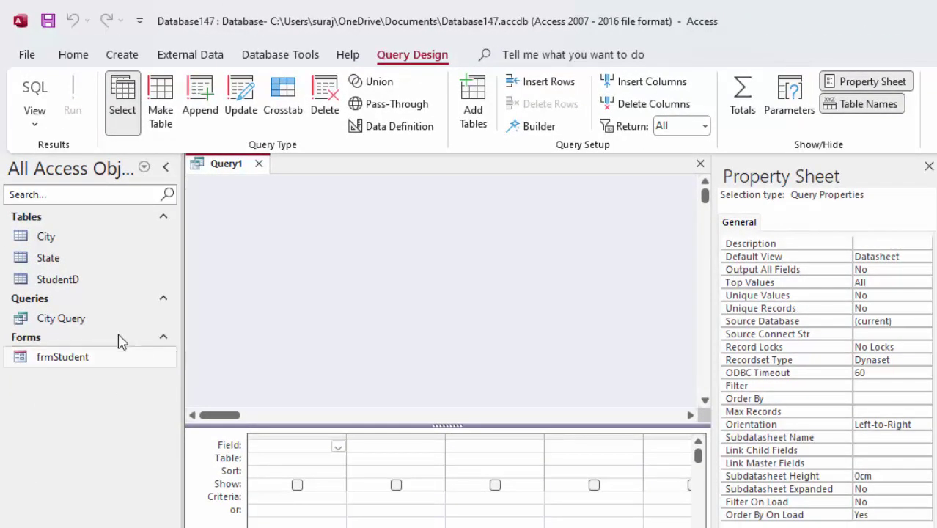
click(95, 319)
drag(65, 288, 360, 234)
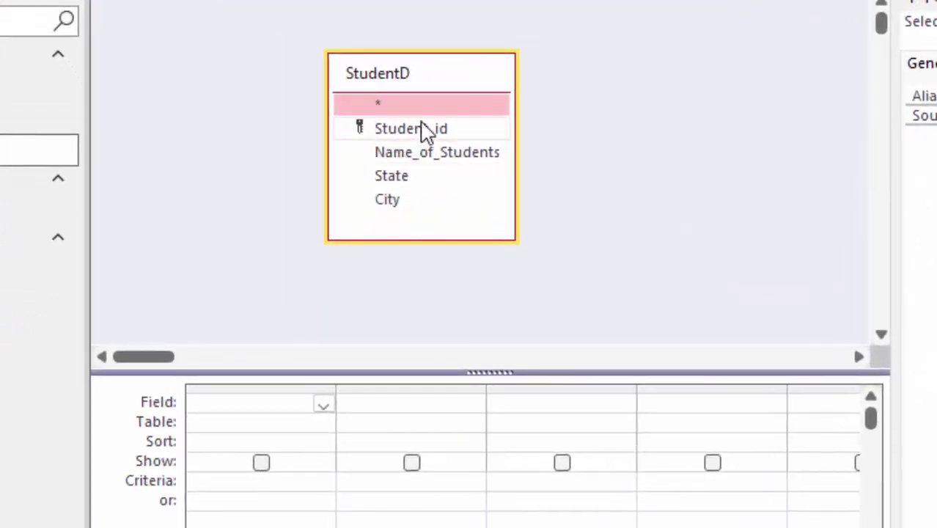
Add Student_id, Name_of_Students, State and City to the grid, and begin the Student_id criterion.
double_click(423, 129)
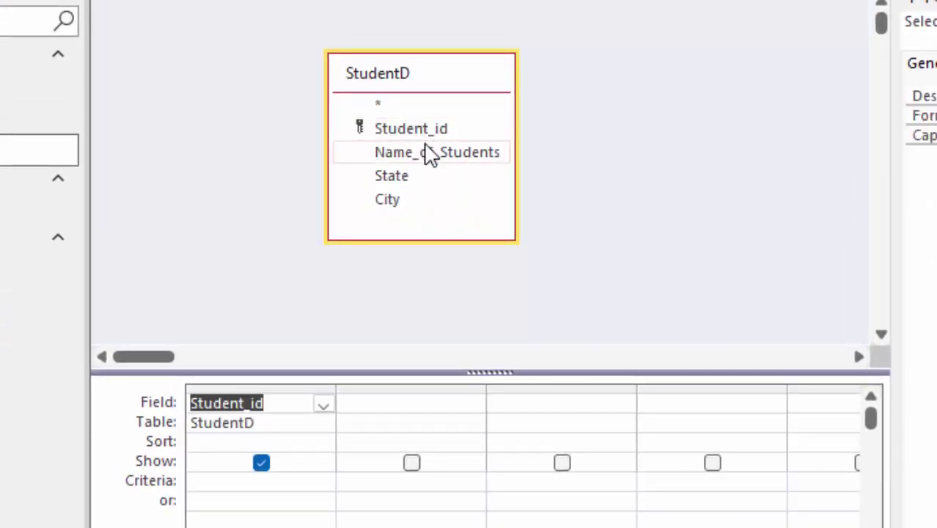
click(428, 153)
double_click(430, 152)
double_click(410, 178)
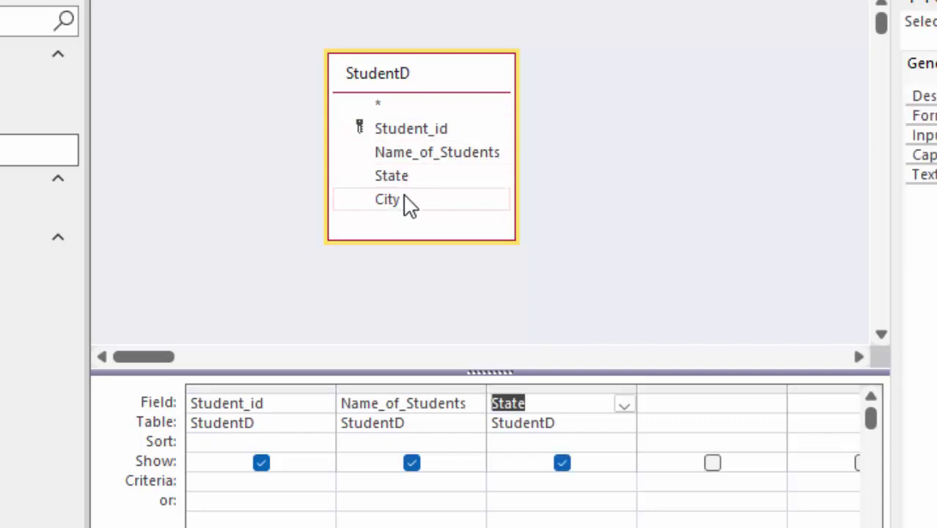
click(408, 200)
double_click(408, 200)
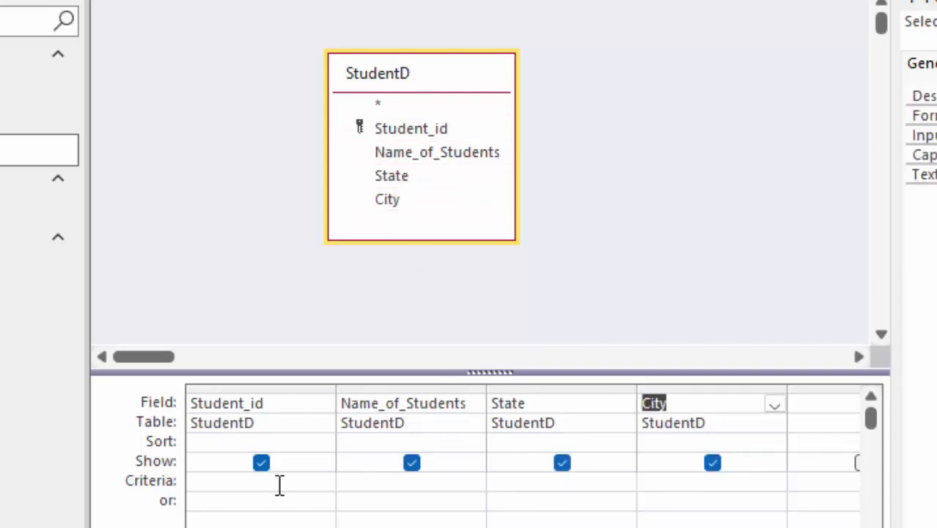
click(244, 486)
text([f)
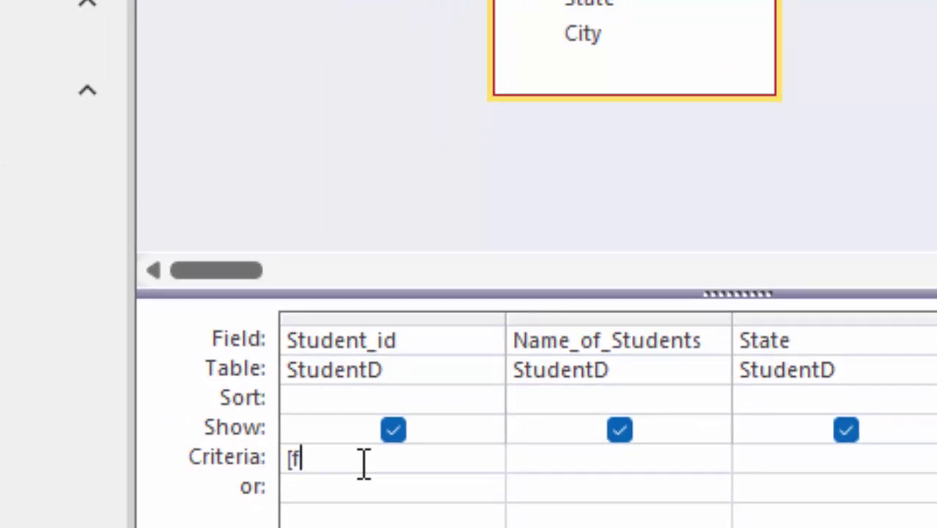
Complete the Student_id criterion as [Forms]![frmStudent]![Student_id] using IntelliSense suggestions.
key(Tab)
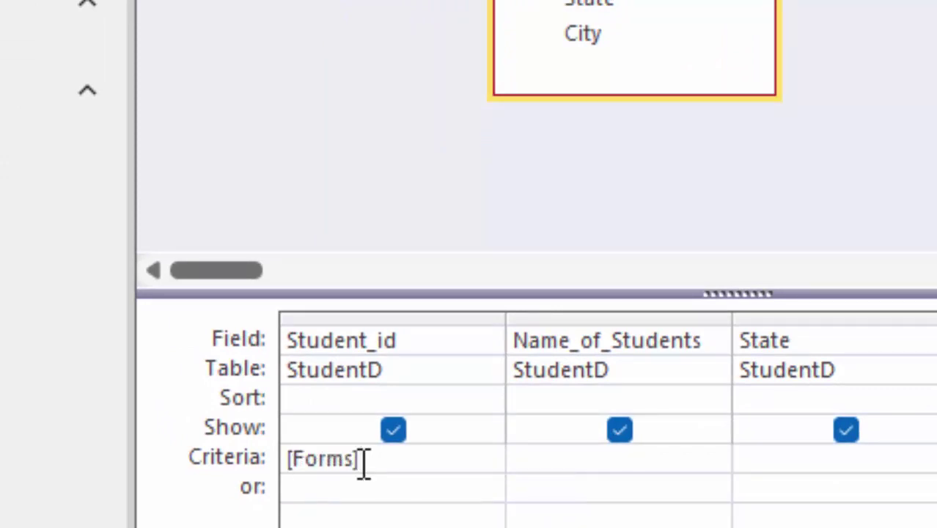
text(!)
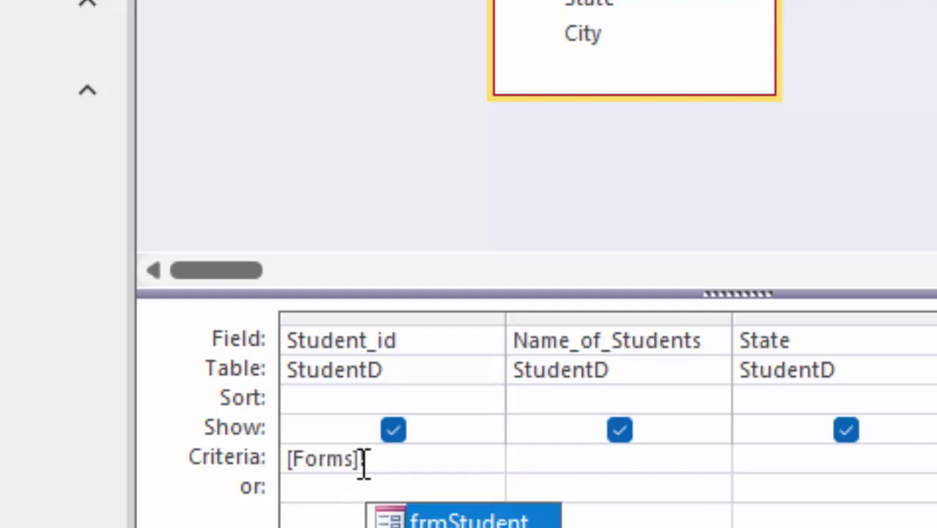
key(Tab)
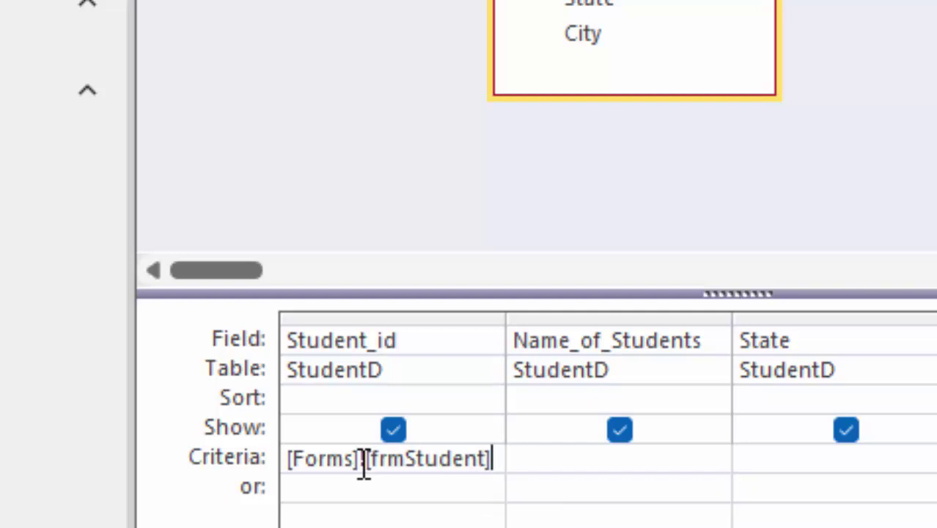
text(!)
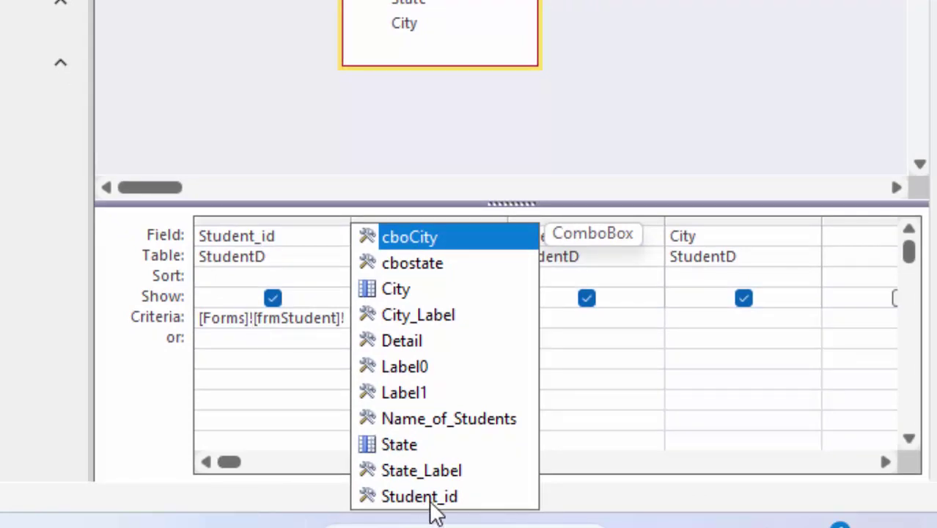
double_click(431, 497)
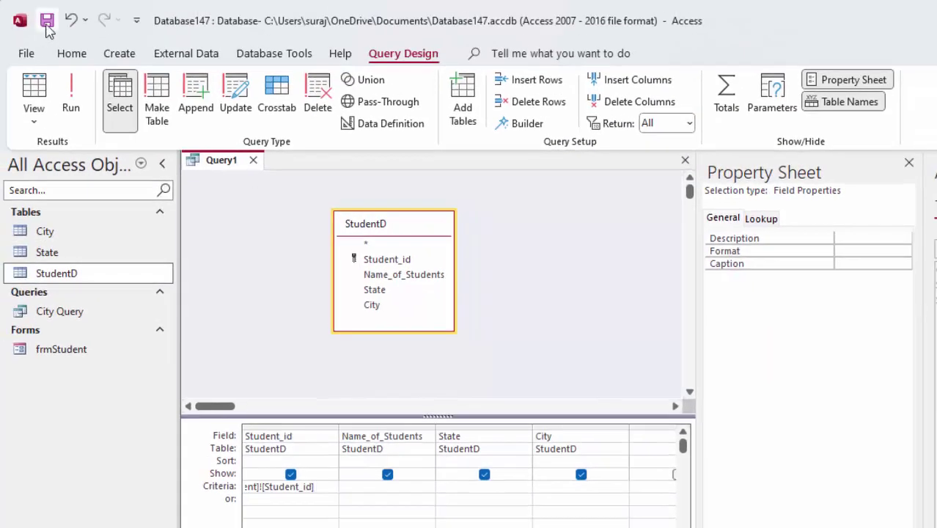
Save the new query under the name Stuq.
click(46, 20)
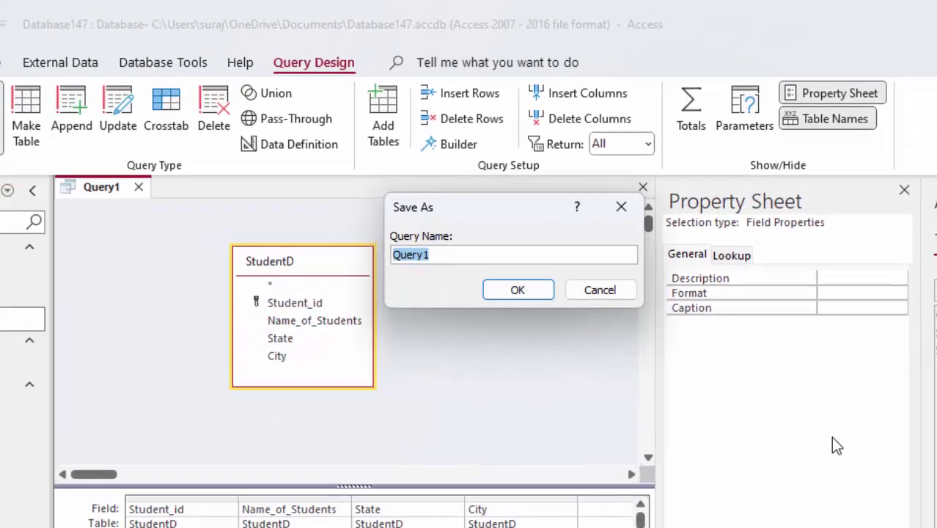
key(BackSpace)
text(Stu)
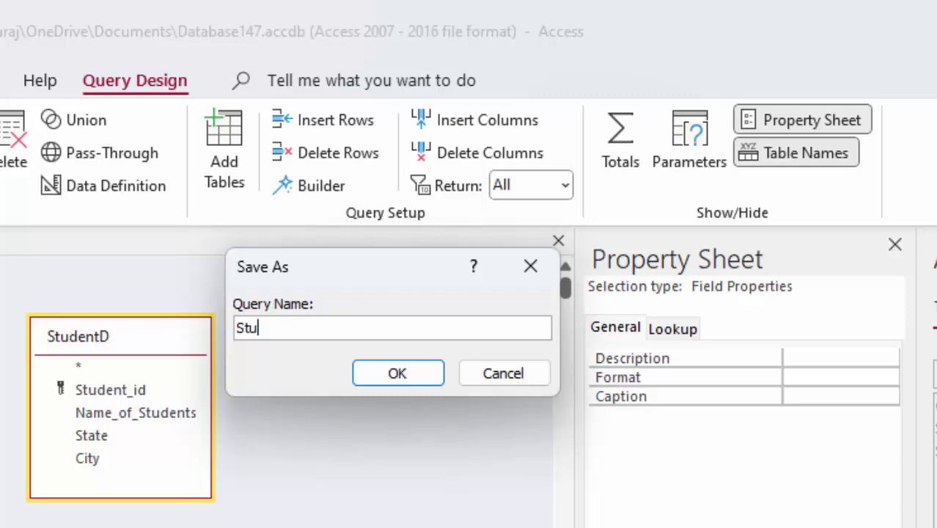
text(q)
key(Return)
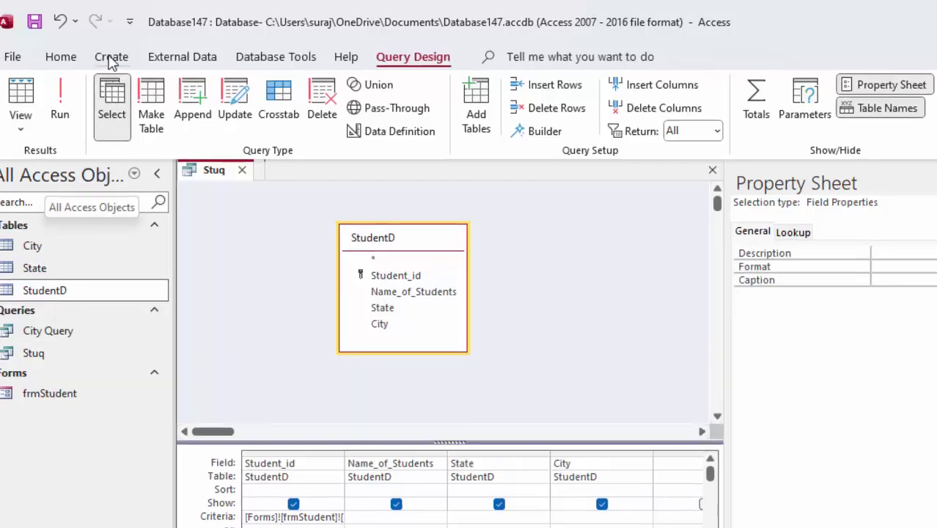
Use the Report Wizard on query Stuq: all fields, grouped by Student_id, Block layout, open in design.
click(112, 61)
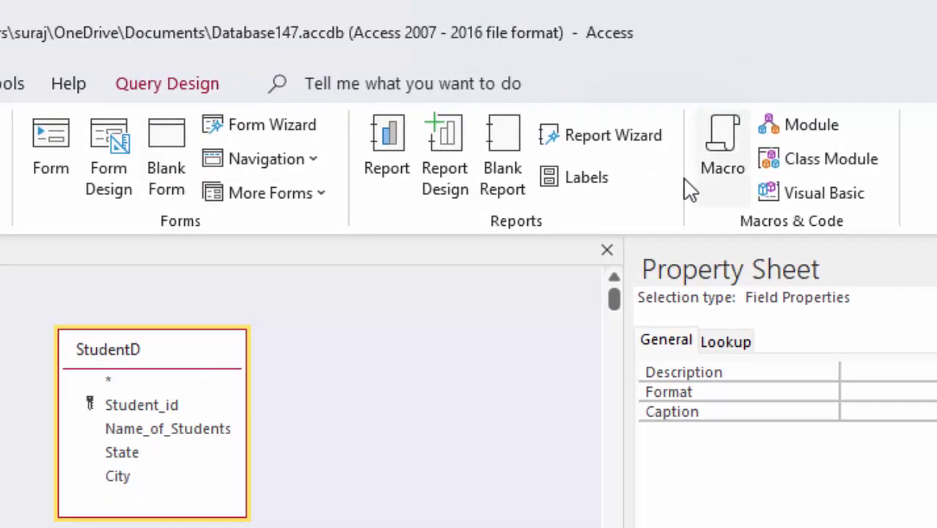
click(615, 150)
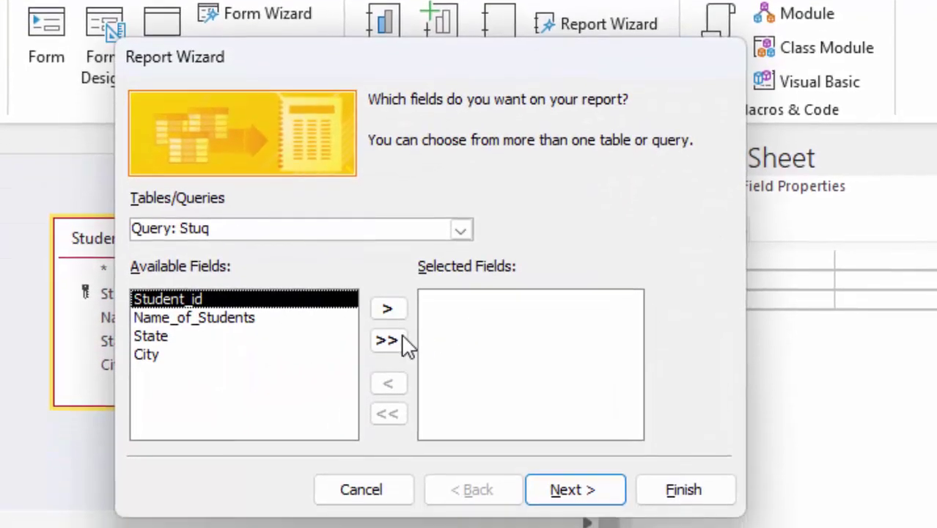
click(385, 348)
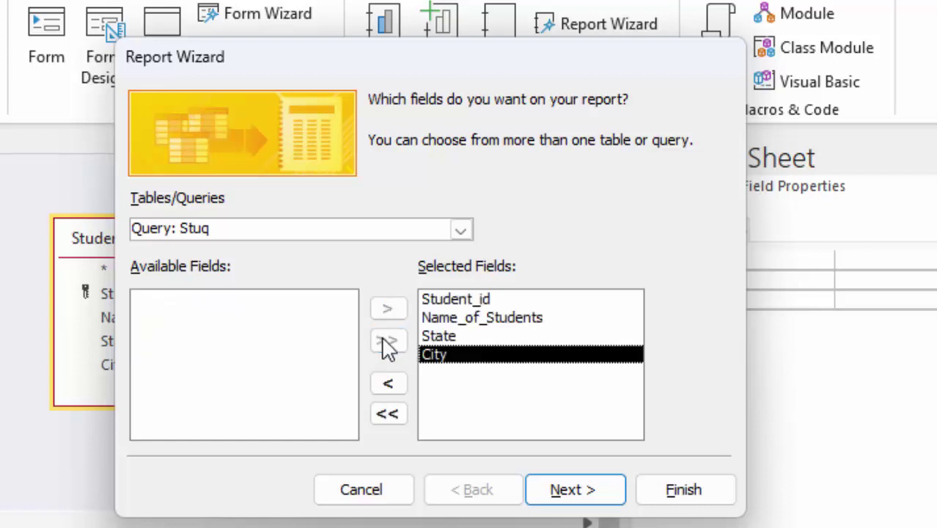
click(564, 497)
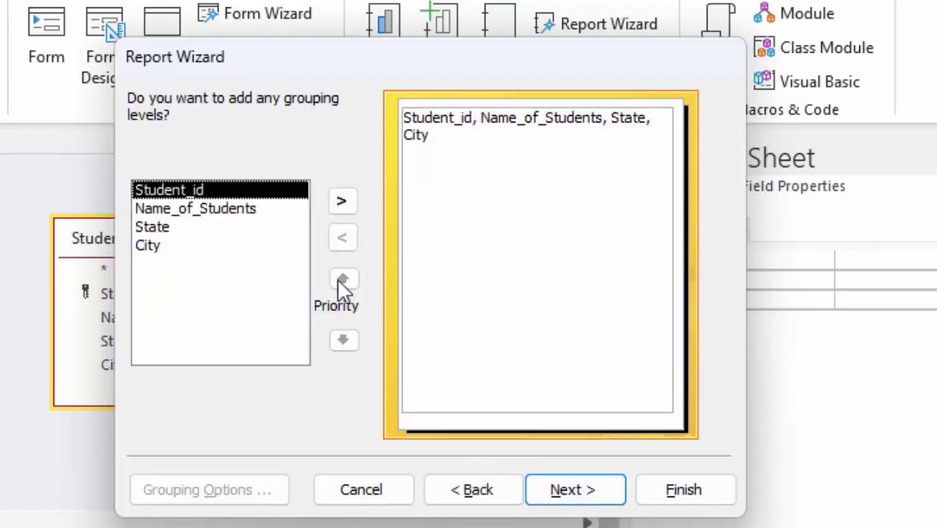
click(344, 208)
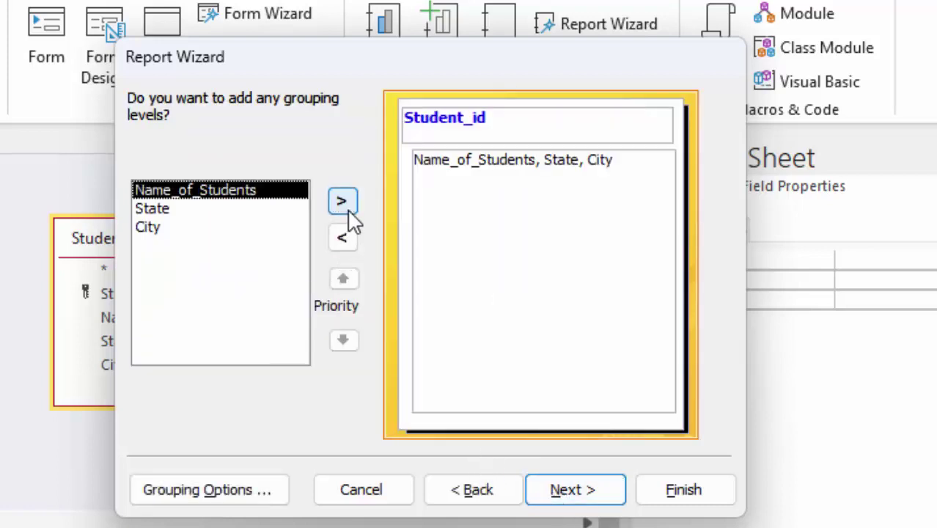
click(613, 494)
click(606, 498)
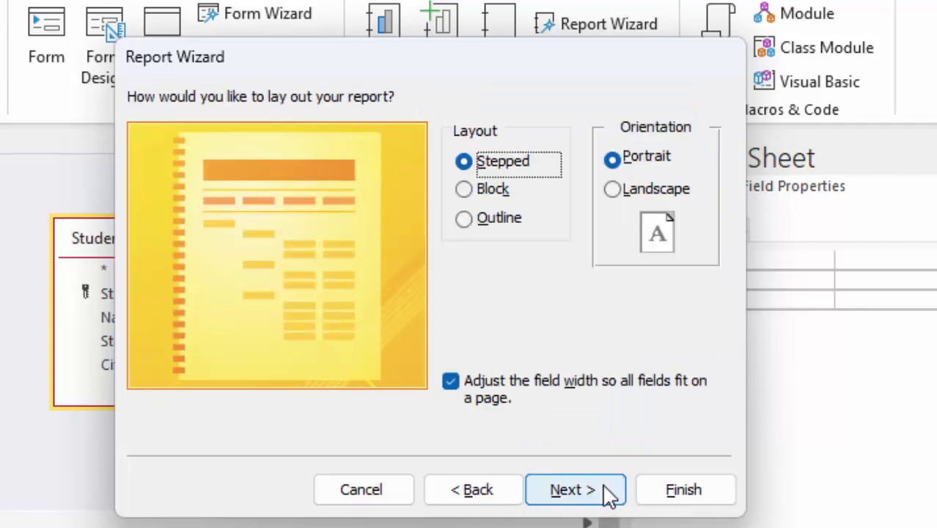
click(491, 192)
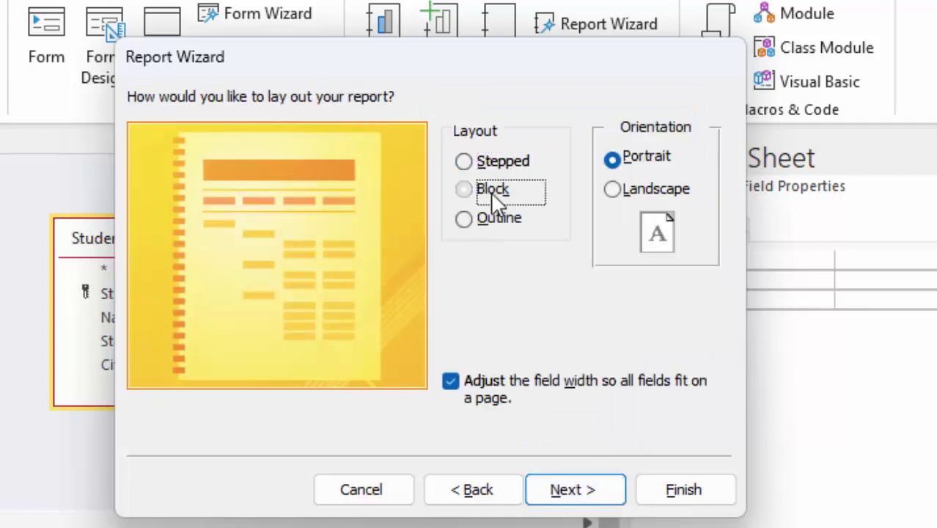
click(598, 501)
click(519, 359)
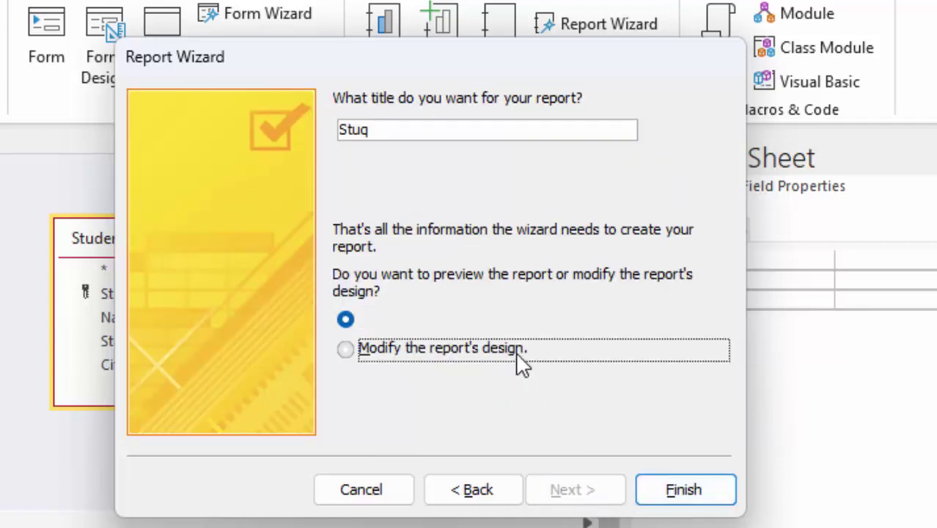
click(662, 485)
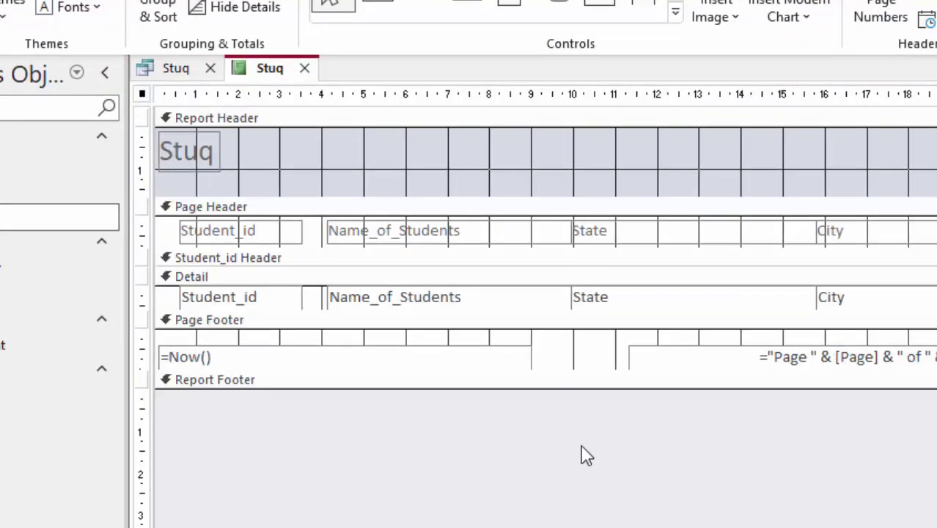
Delete the Stuq title label and collapse the Report Header to zero height.
click(215, 158)
key(Delete)
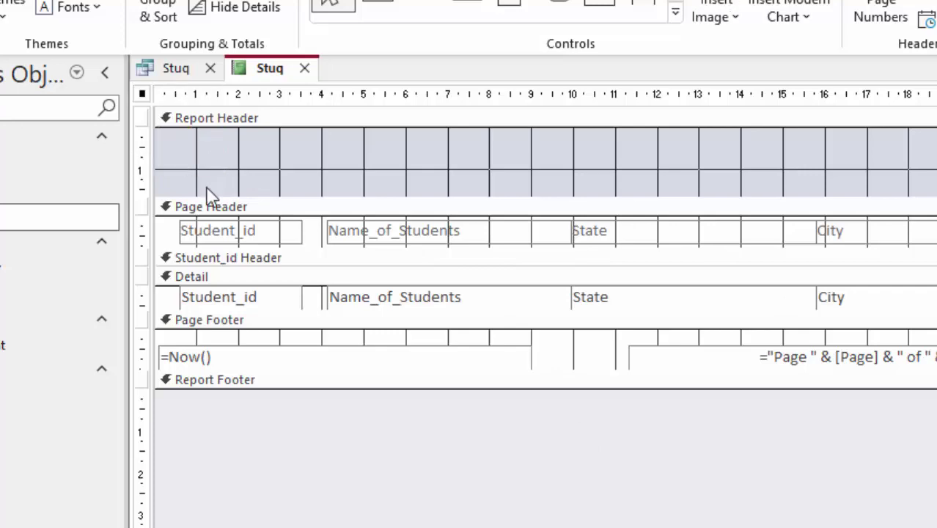
click(314, 198)
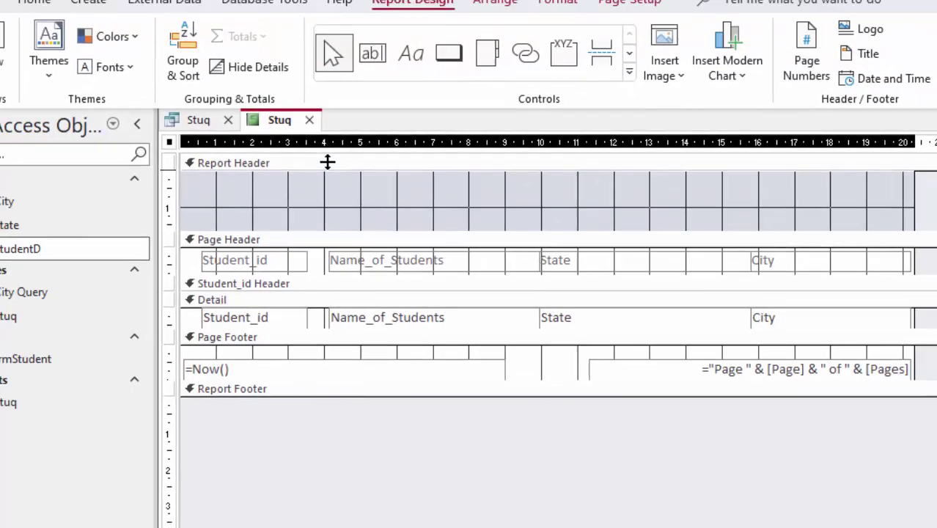
drag(328, 162, 328, 163)
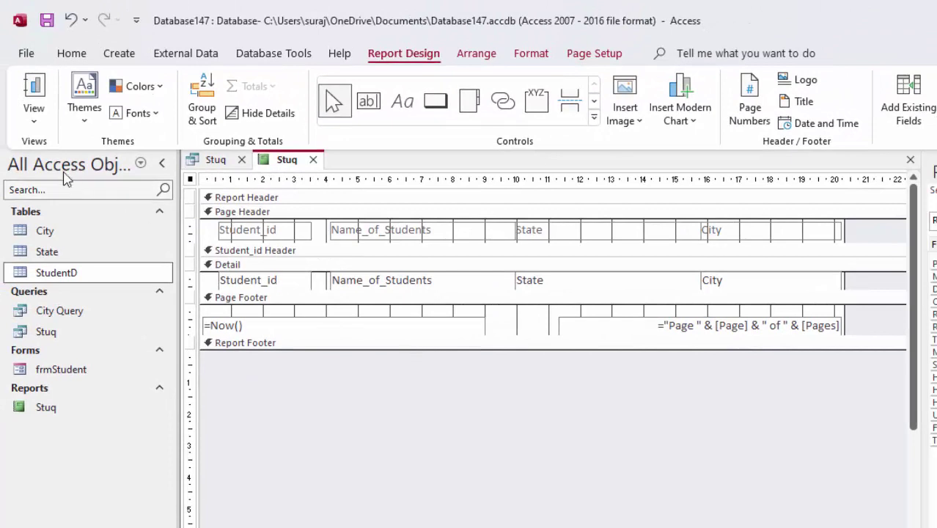
Preview the report, cancel the parameter prompt, and return to the Stuq query design.
click(35, 94)
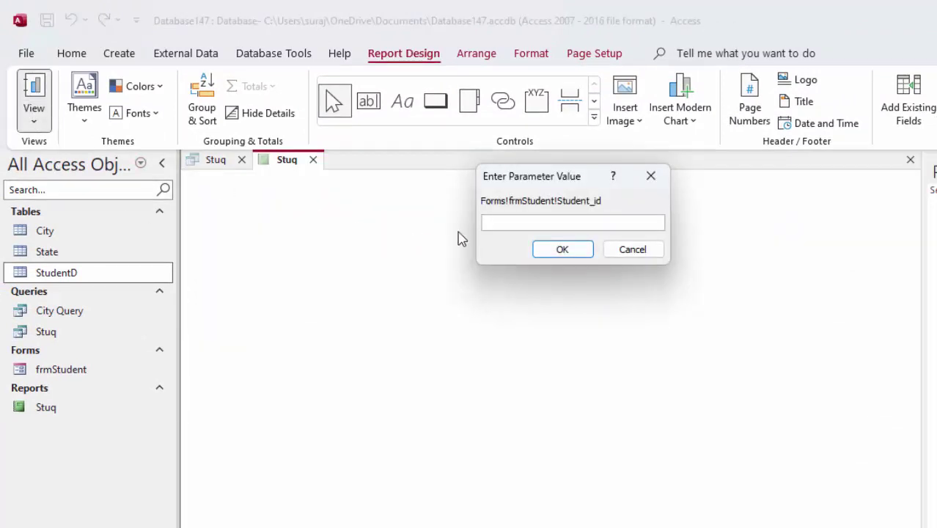
click(651, 176)
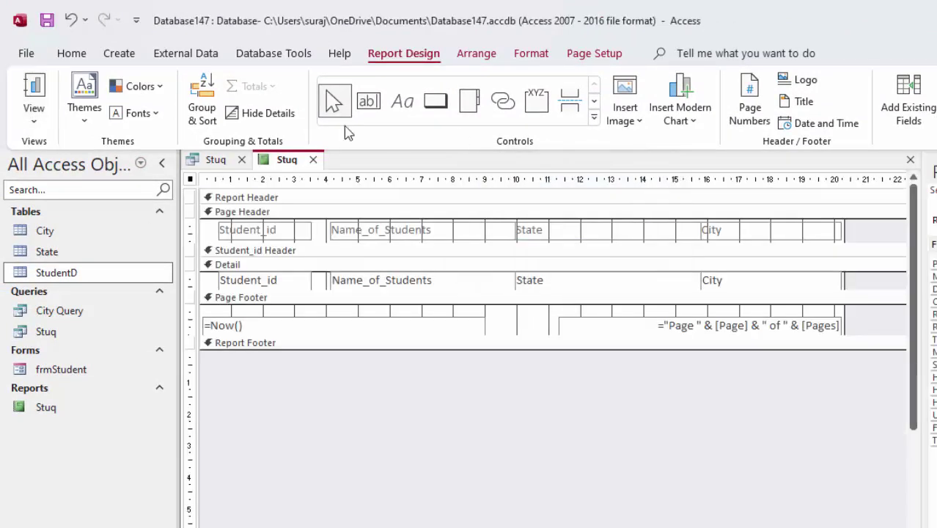
click(216, 160)
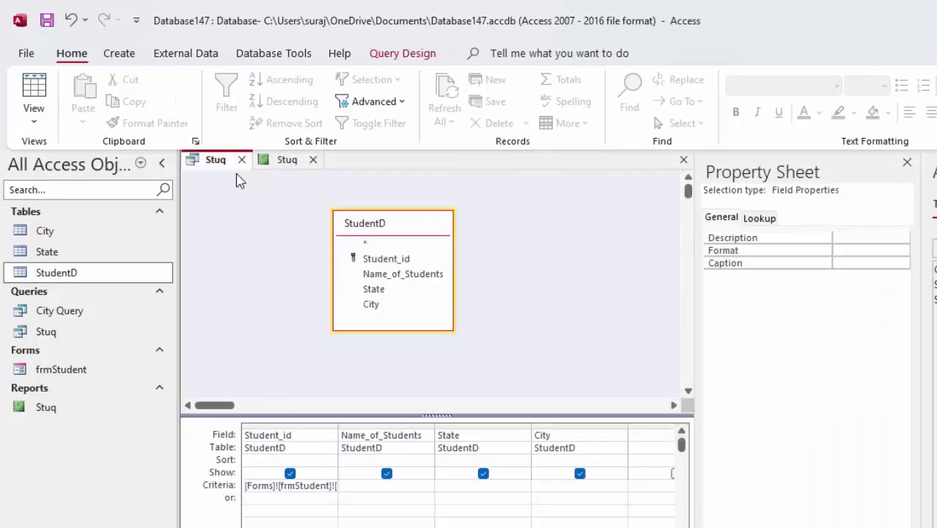
Close the Stuq query design and open the frmStudent form.
click(241, 160)
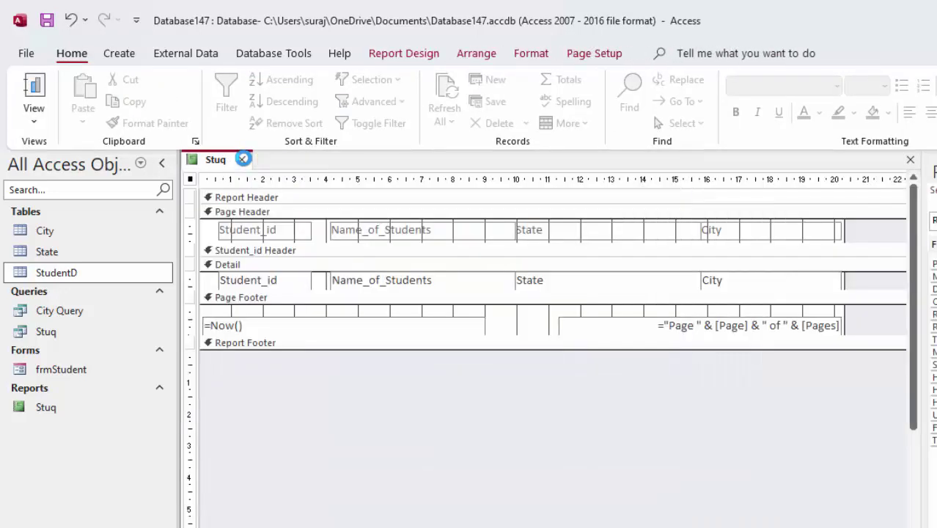
click(83, 374)
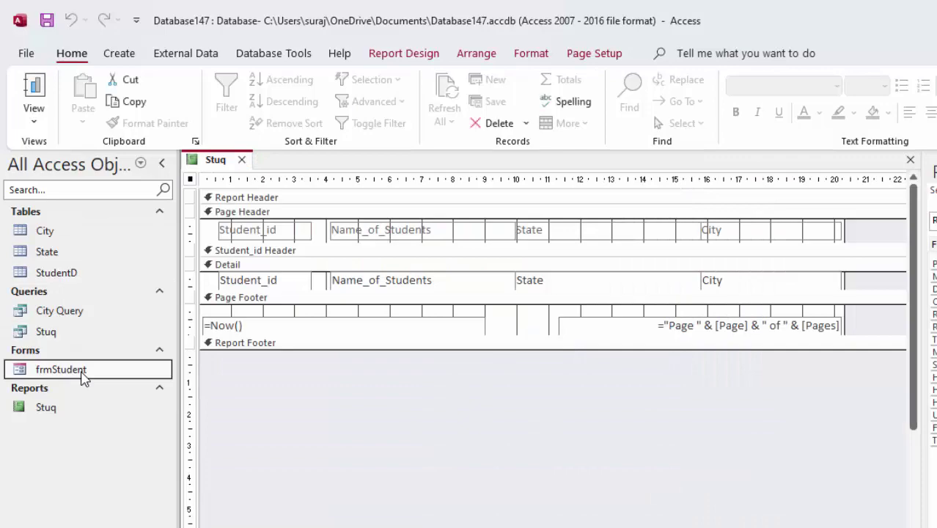
double_click(83, 372)
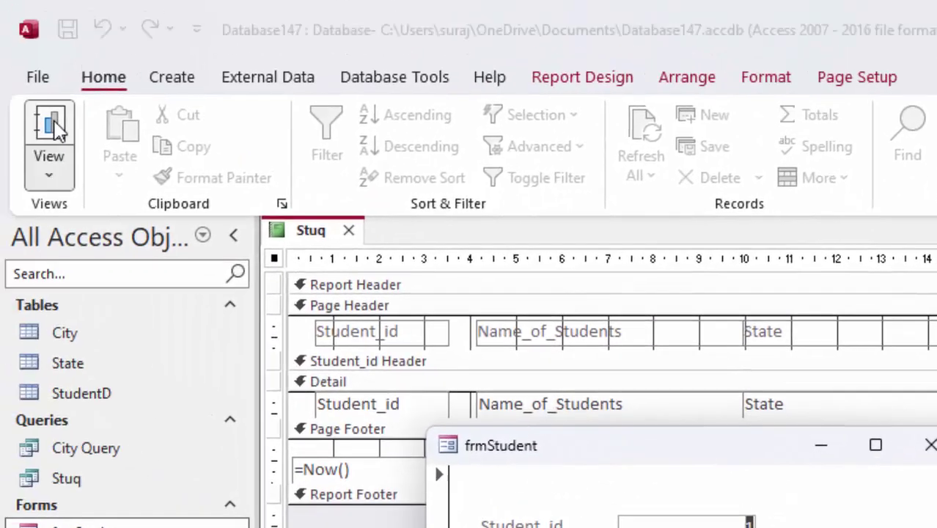
Show the Stuq report in Report View with record 1 (Rohan, Bihar, Deoria), then close frmStudent.
click(58, 129)
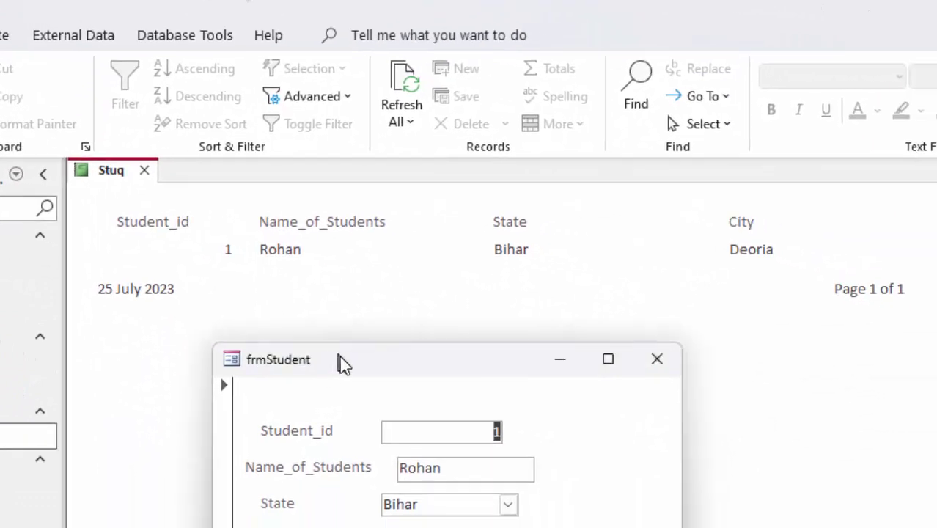
drag(341, 362, 553, 413)
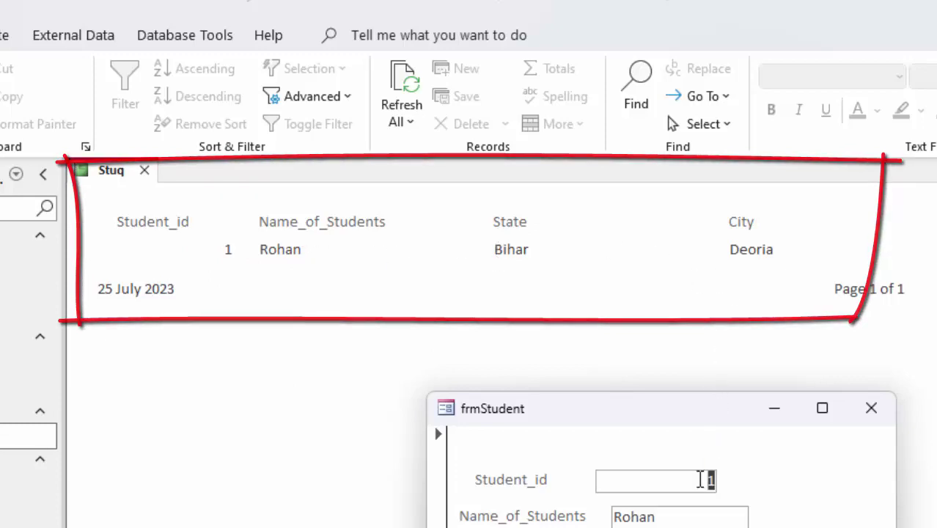
click(872, 408)
Refresh the report, dismiss the parameter prompt, and close Stuq, saving its design changes.
click(392, 93)
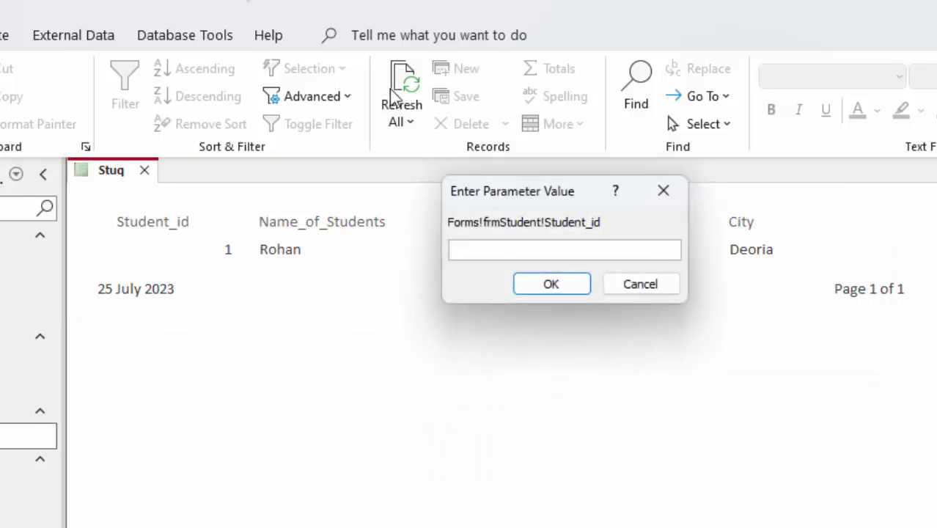
click(660, 191)
click(145, 170)
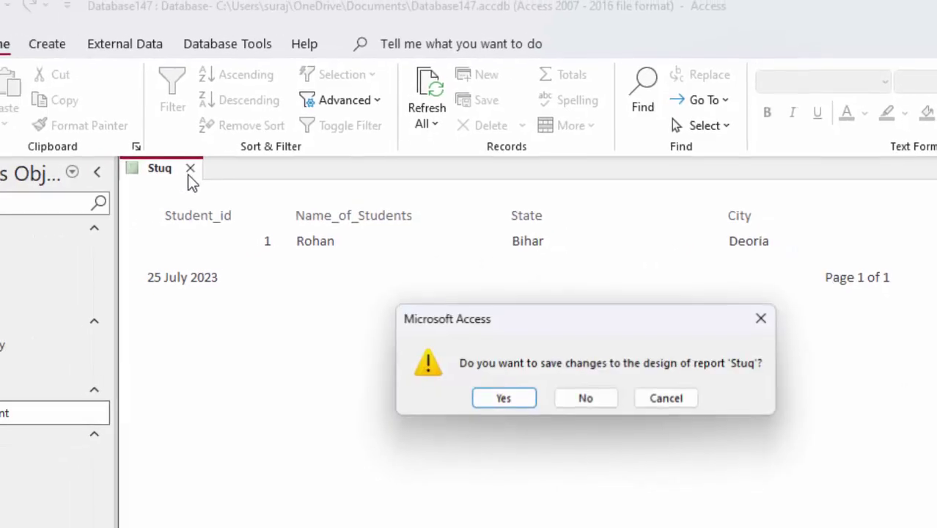
click(528, 371)
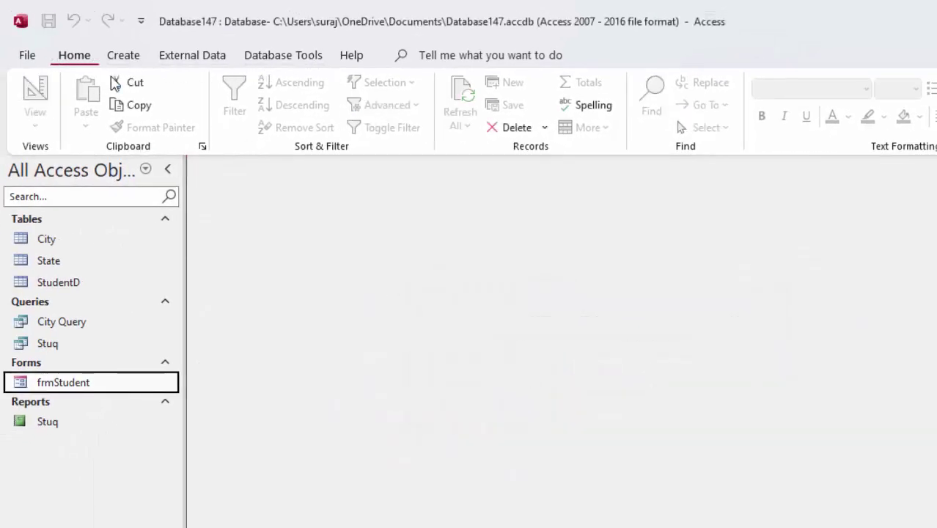
Open frmStudent and set record 1's City to Patna.
double_click(108, 388)
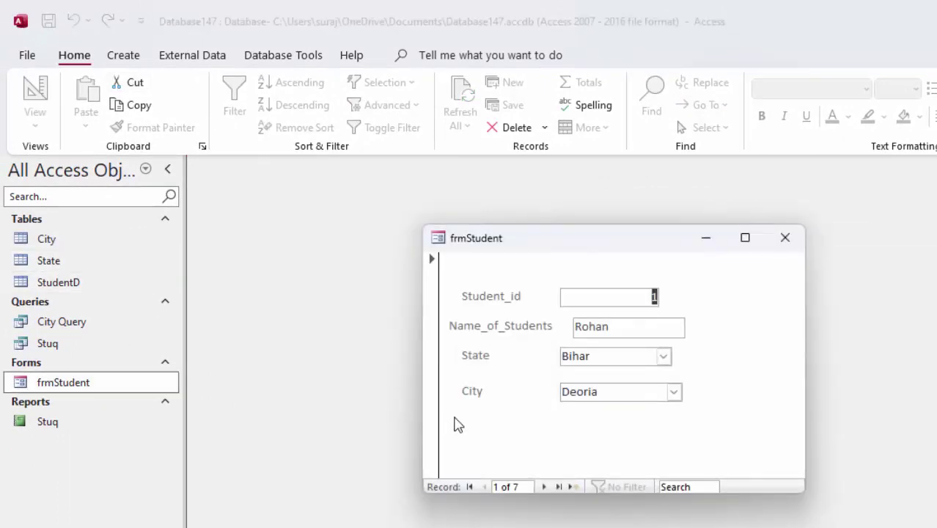
click(663, 357)
click(664, 356)
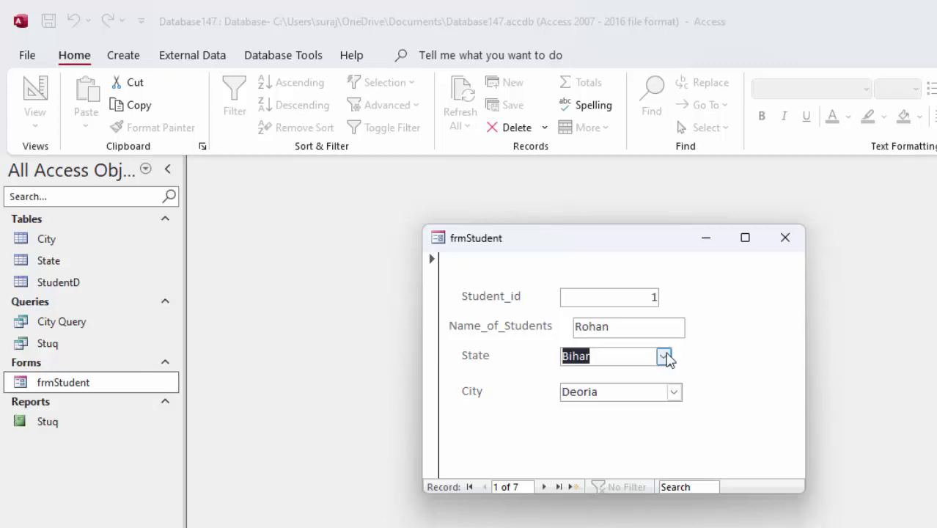
click(675, 392)
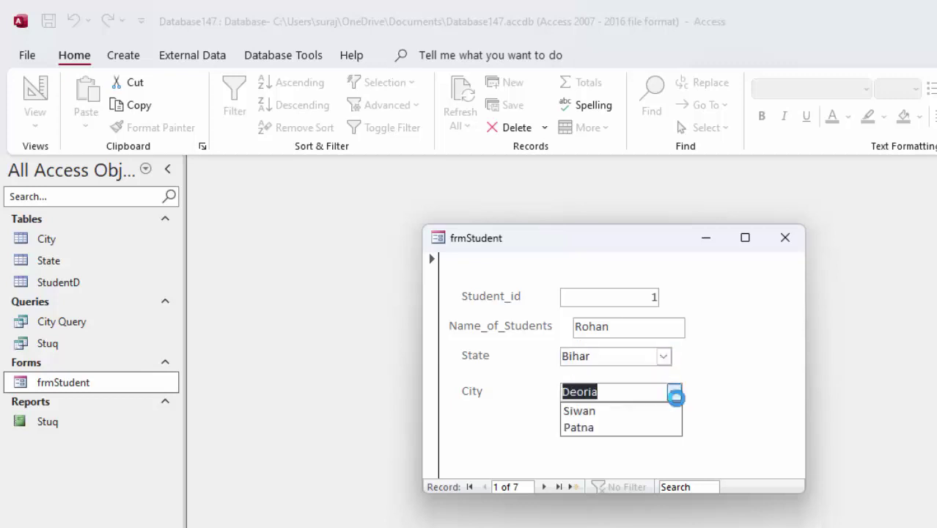
click(628, 429)
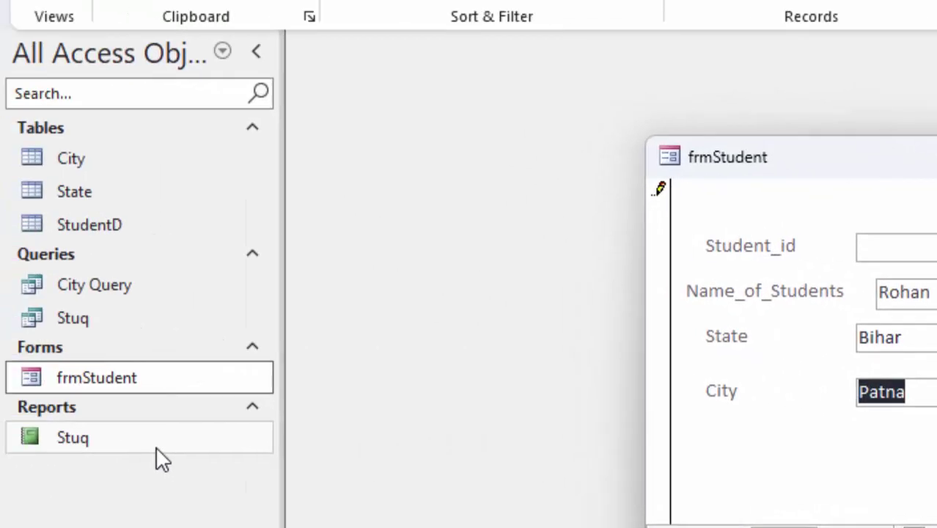
Open and refresh the Stuq report, arranging the form beside it to reveal the State column.
click(156, 447)
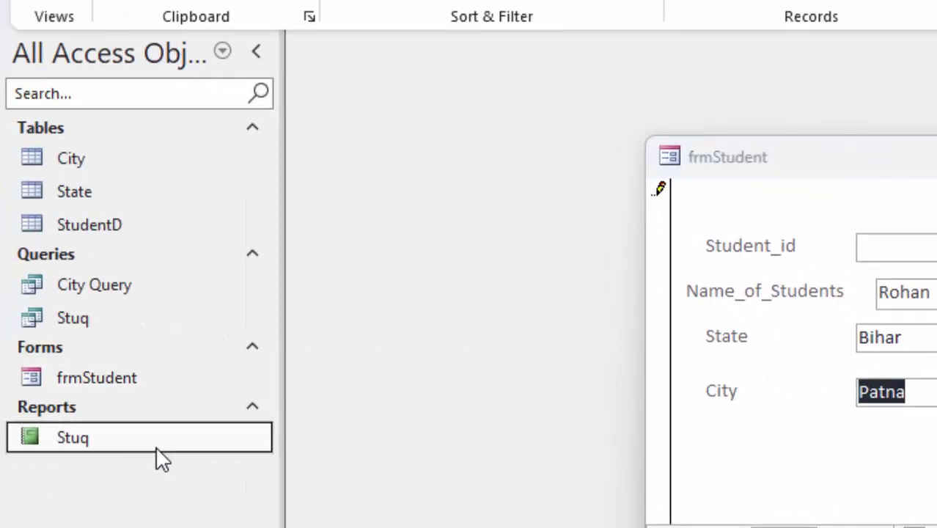
double_click(156, 448)
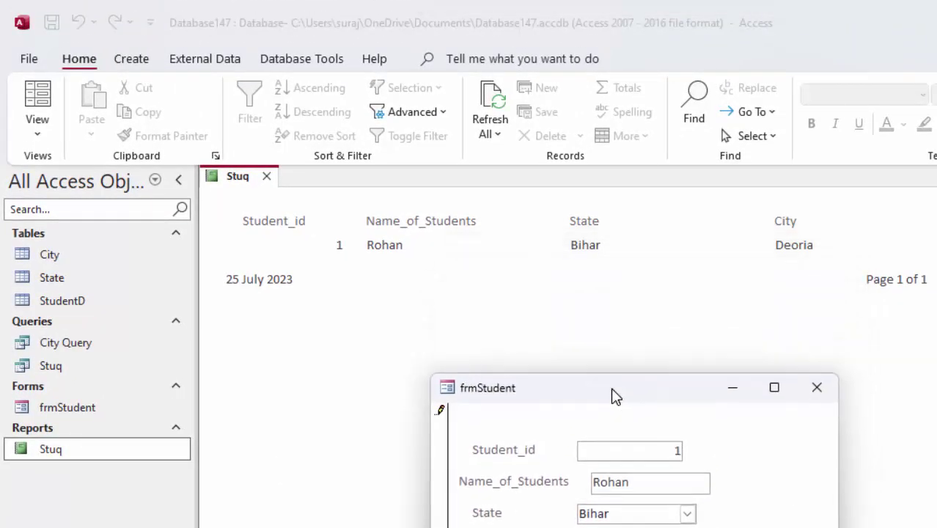
click(490, 103)
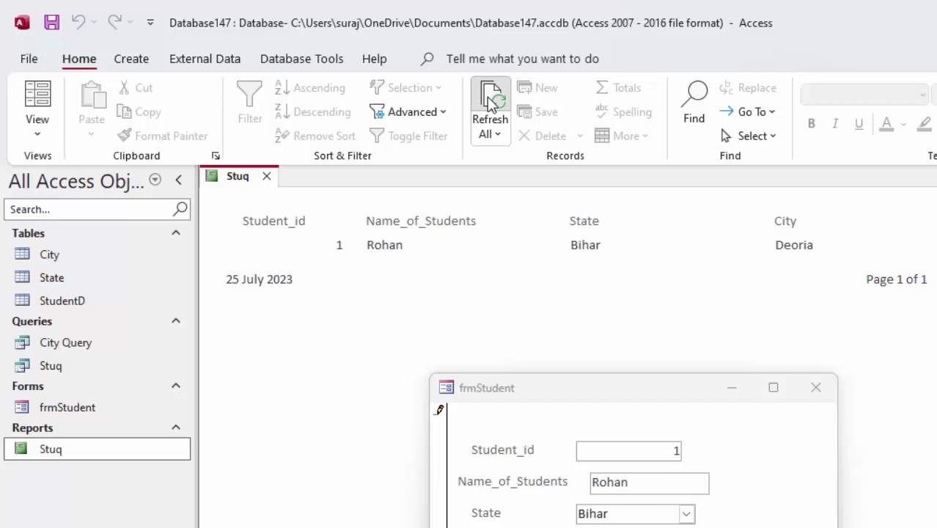
drag(594, 390, 614, 188)
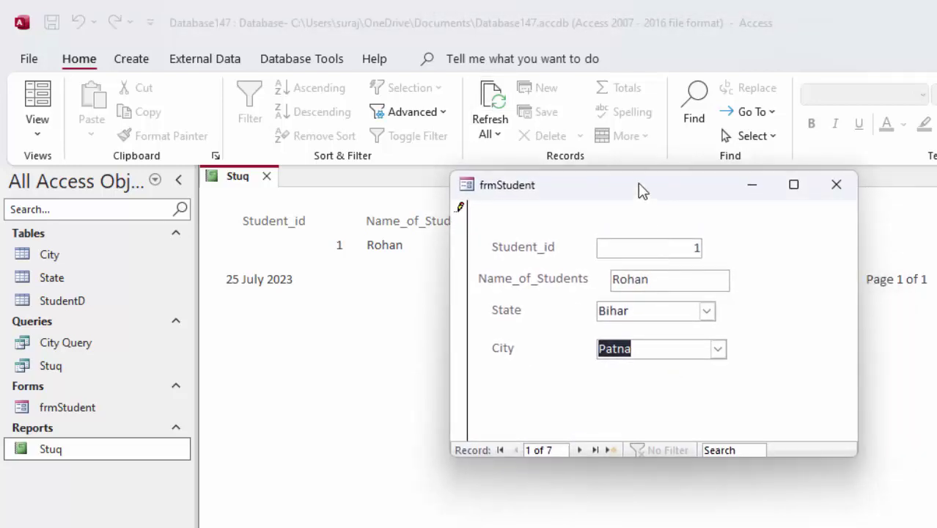
drag(640, 190, 909, 206)
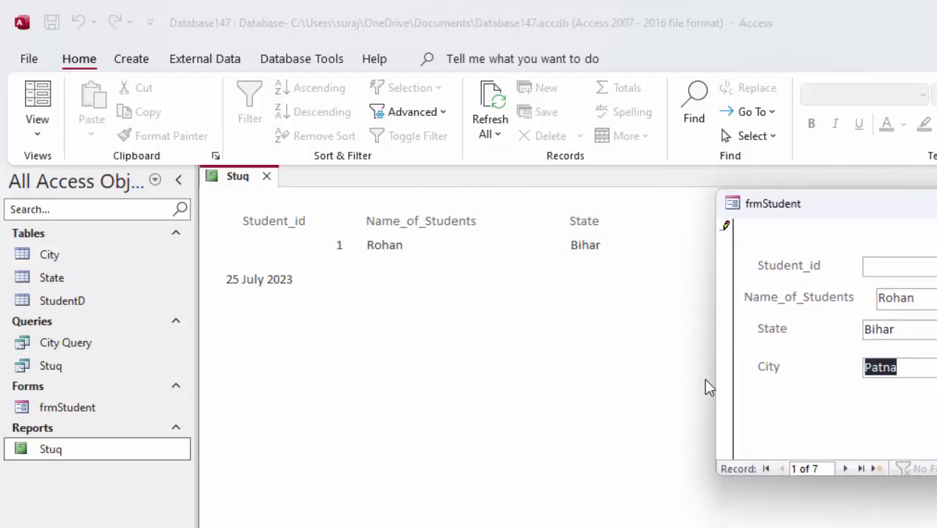
Step frmStudent to records 2 and 3, refreshing the report until it shows Monu, UP, Lucknow.
click(844, 468)
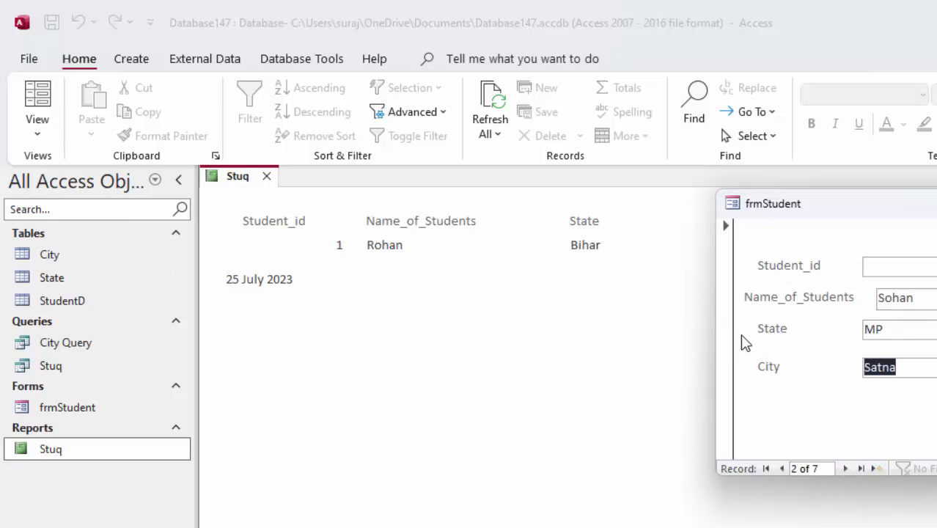
mouse_move(810, 209)
mouse_down()
mouse_move(760, 306)
mouse_move(609, 341)
mouse_up()
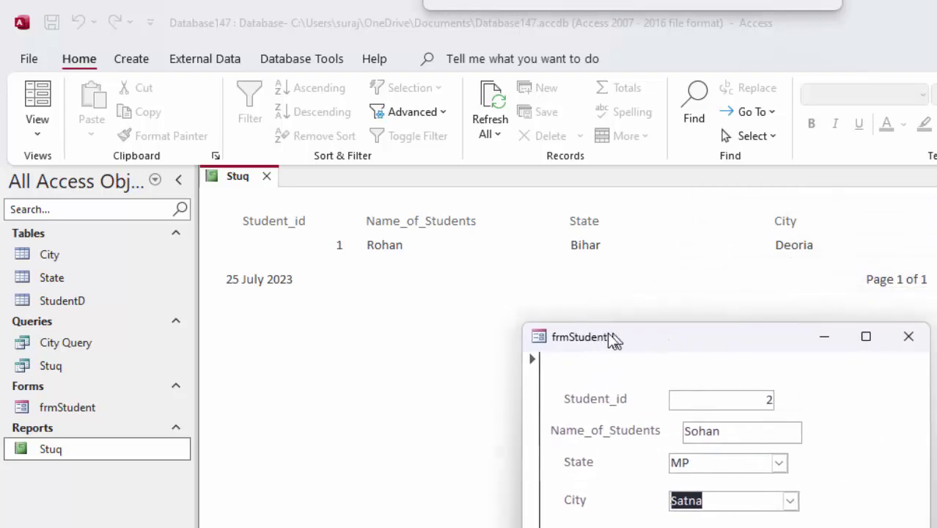
click(480, 98)
click(716, 439)
text(Monu)
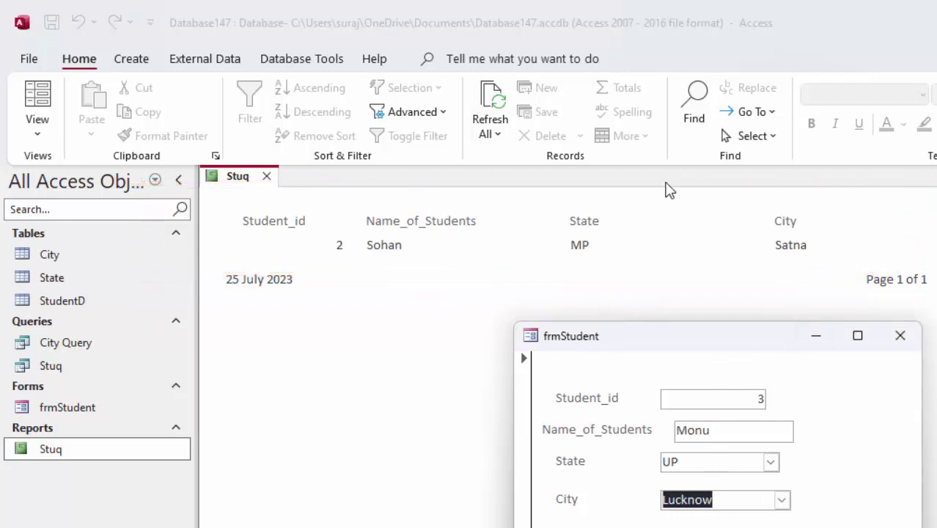
click(493, 108)
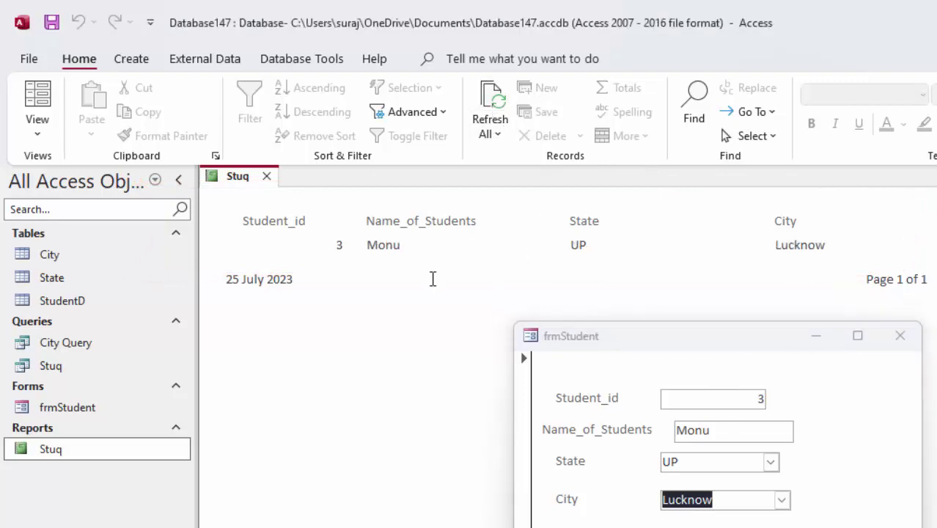